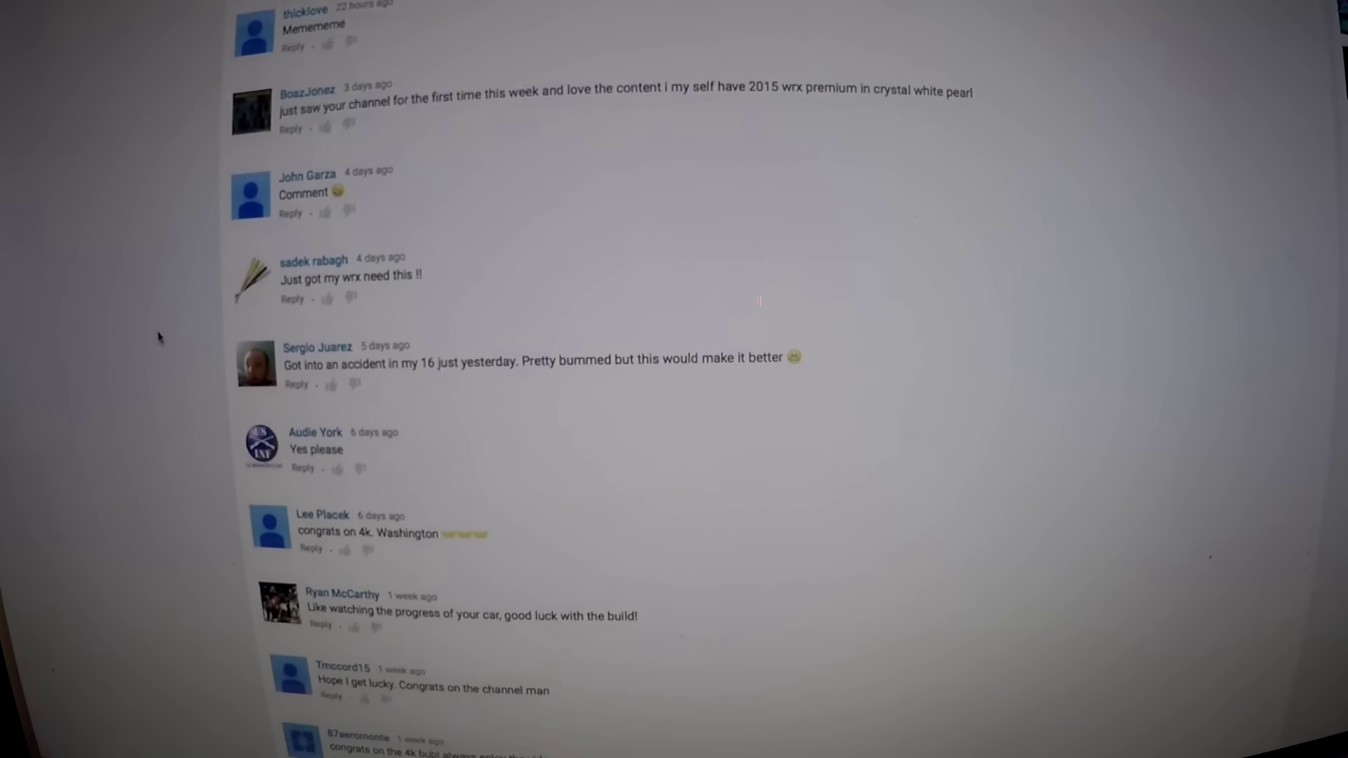
scroll(160, 337, "down", 2)
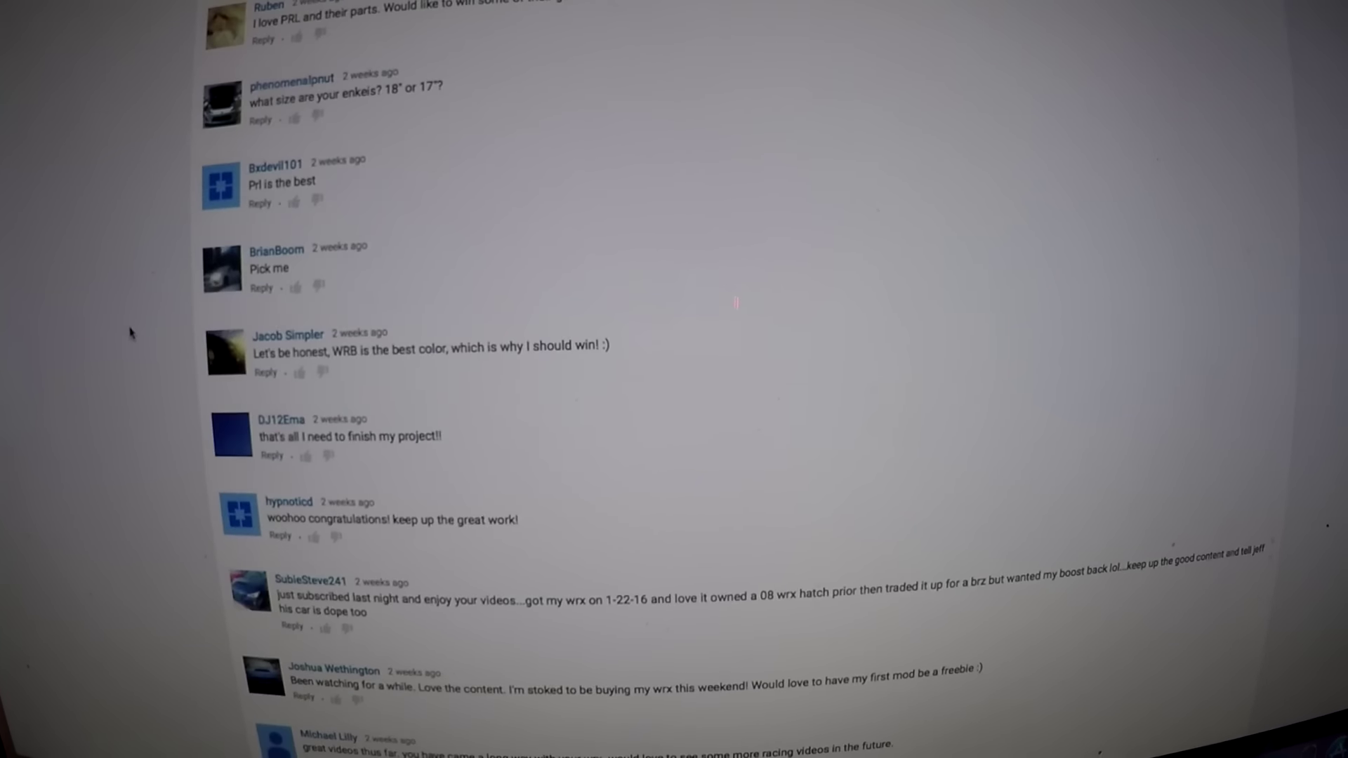
scroll(131, 332, "down", 3)
scroll(142, 326, "down", 5)
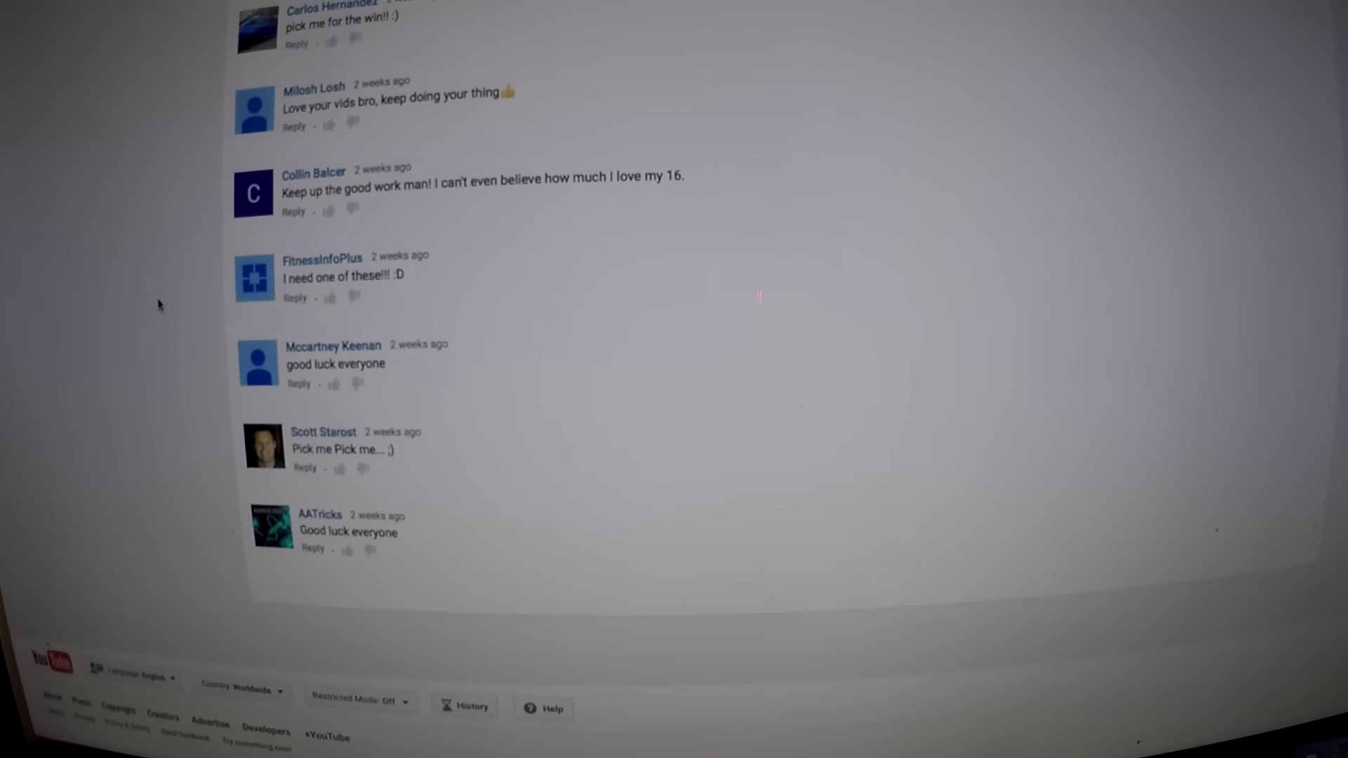
scroll(151, 313, "up", 1)
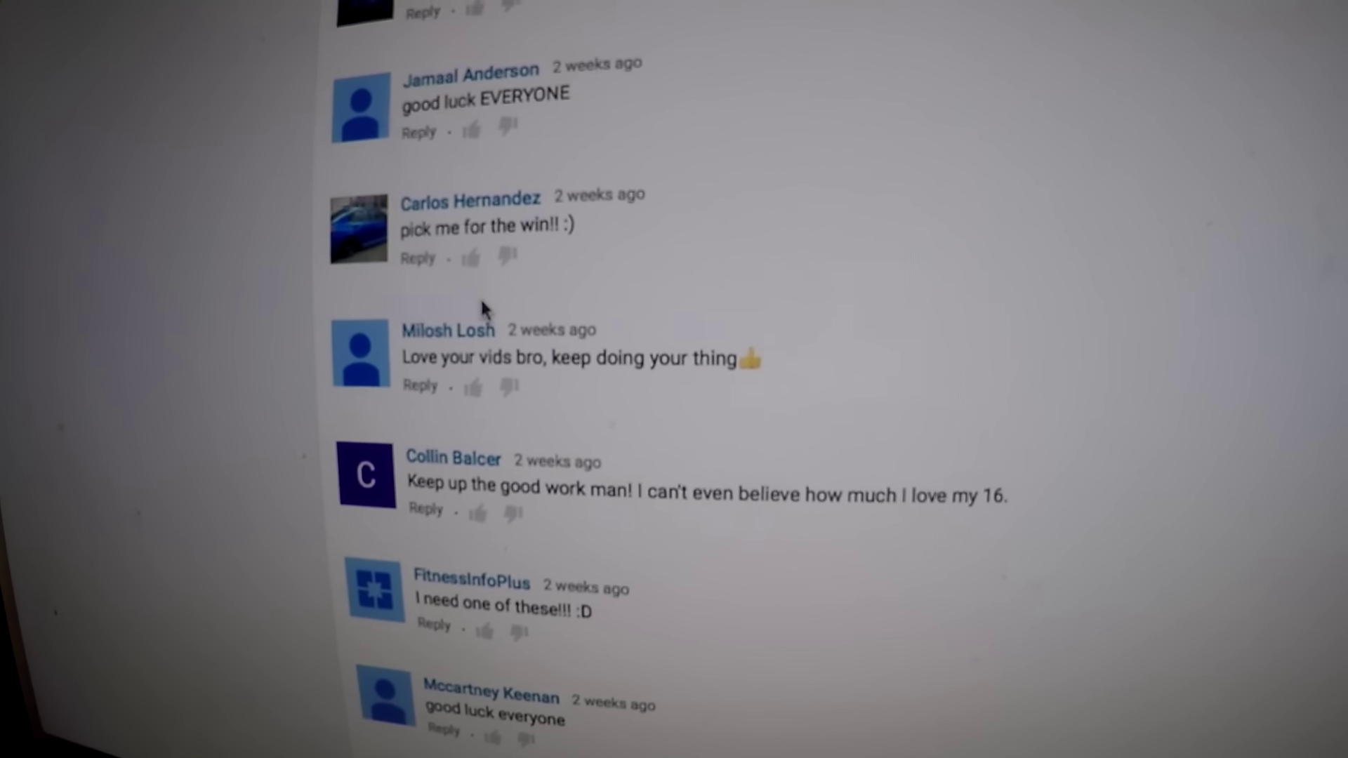
scroll(481, 306, "up", 1)
scroll(482, 316, "up", 1)
scroll(485, 317, "up", 1)
scroll(488, 321, "up", 1)
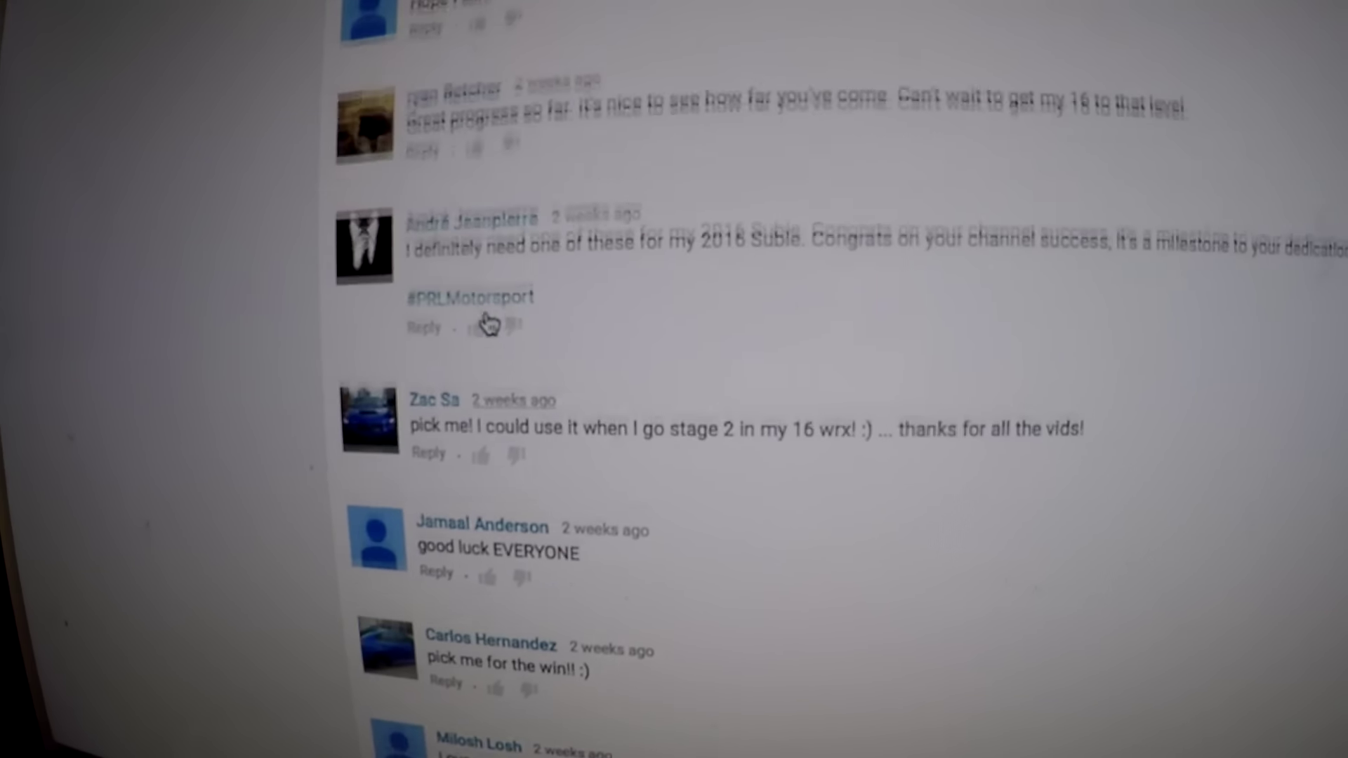
scroll(490, 322, "up", 1)
scroll(484, 315, "up", 1)
scroll(469, 316, "up", 1)
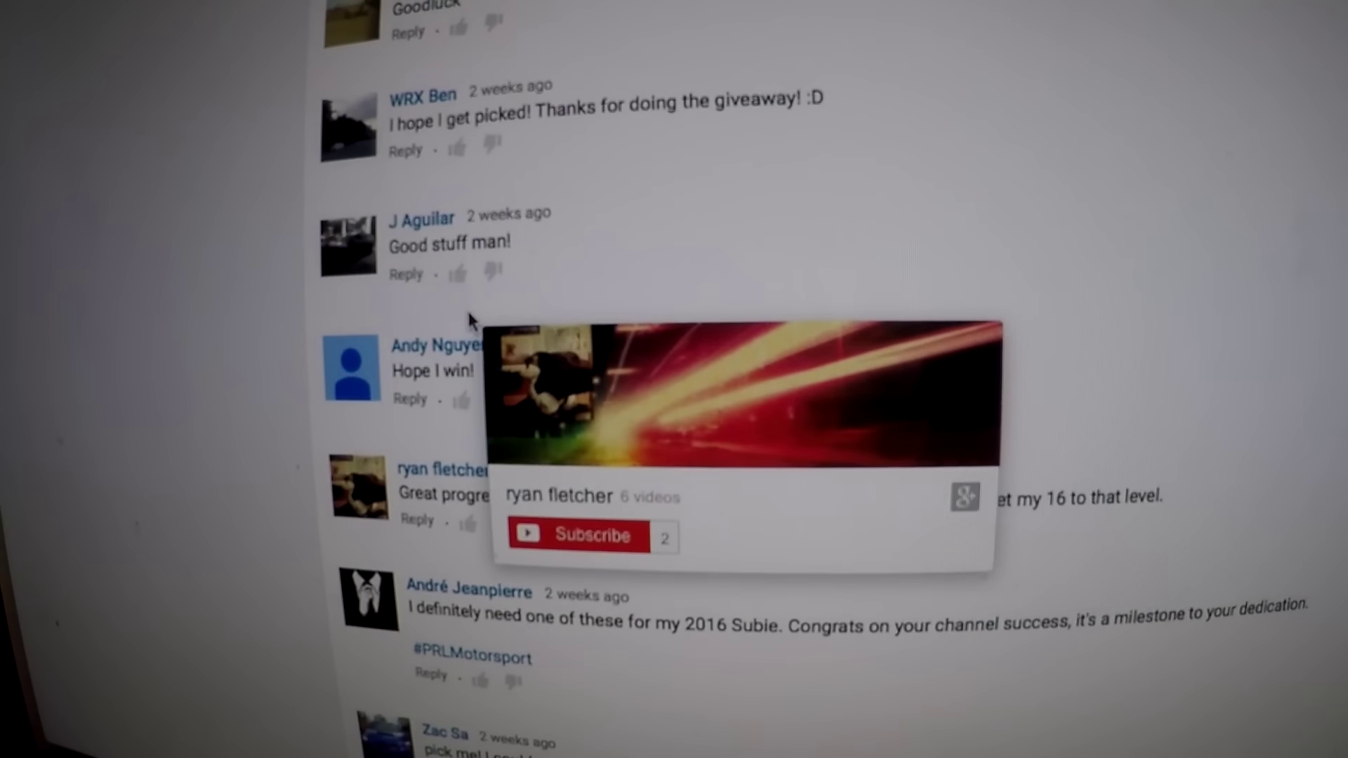
scroll(470, 319, "up", 1)
scroll(464, 316, "up", 1)
scroll(400, 295, "up", 1)
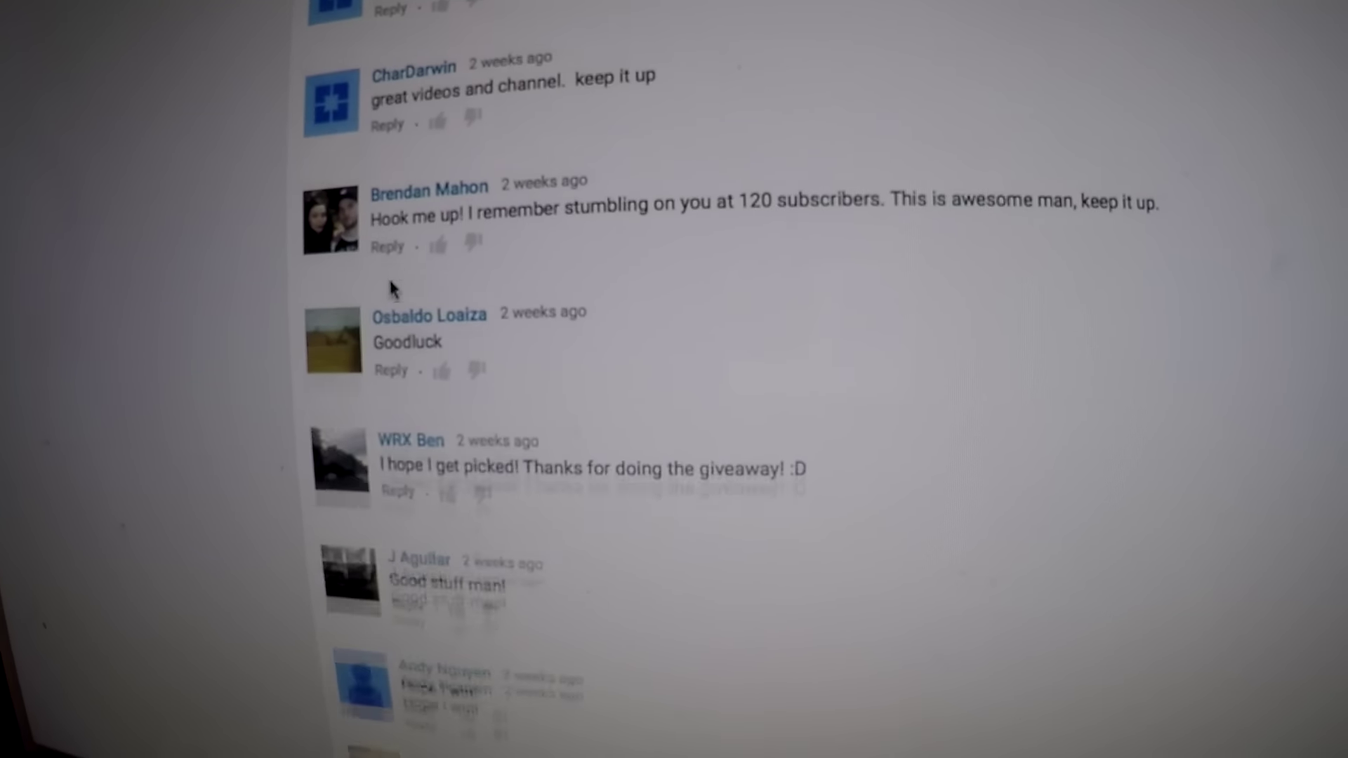
scroll(413, 237, "up", 1)
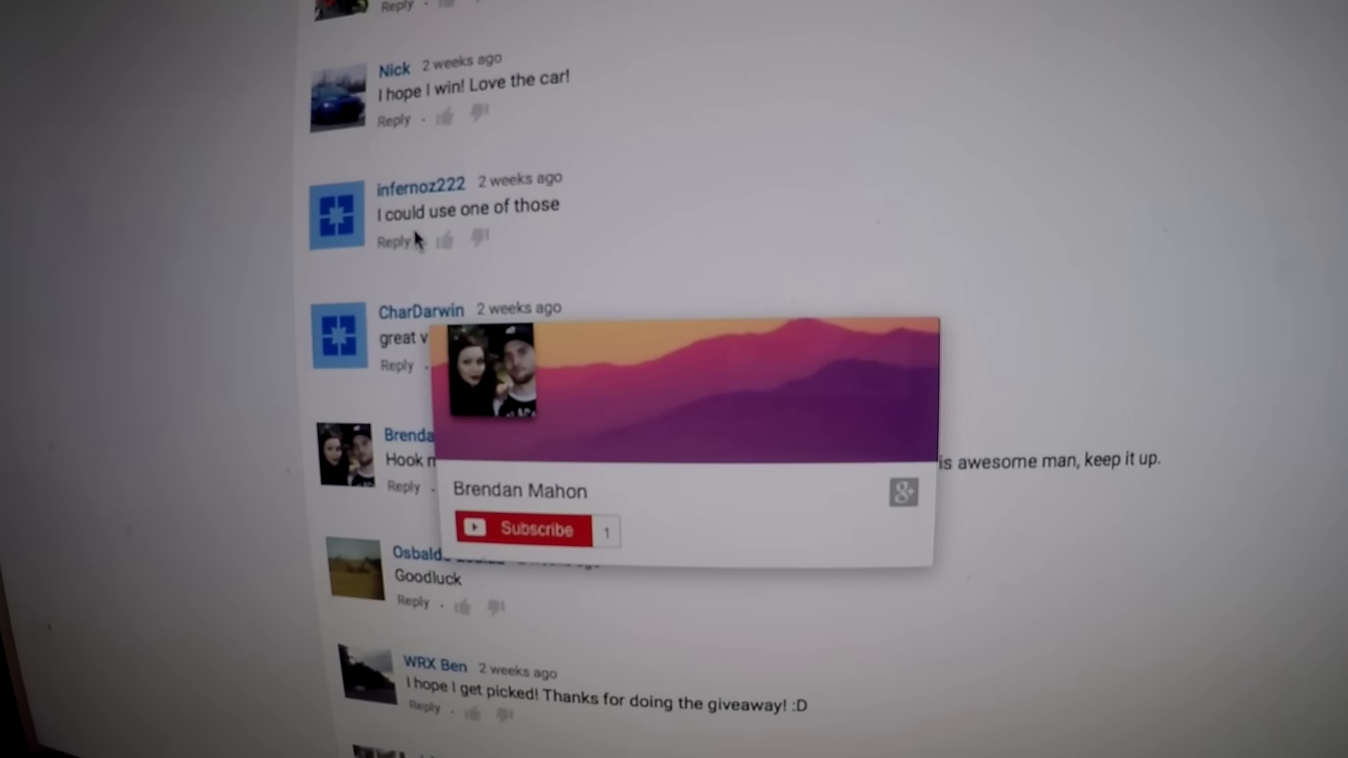
scroll(414, 223, "up", 1)
scroll(414, 224, "up", 1)
scroll(409, 219, "up", 1)
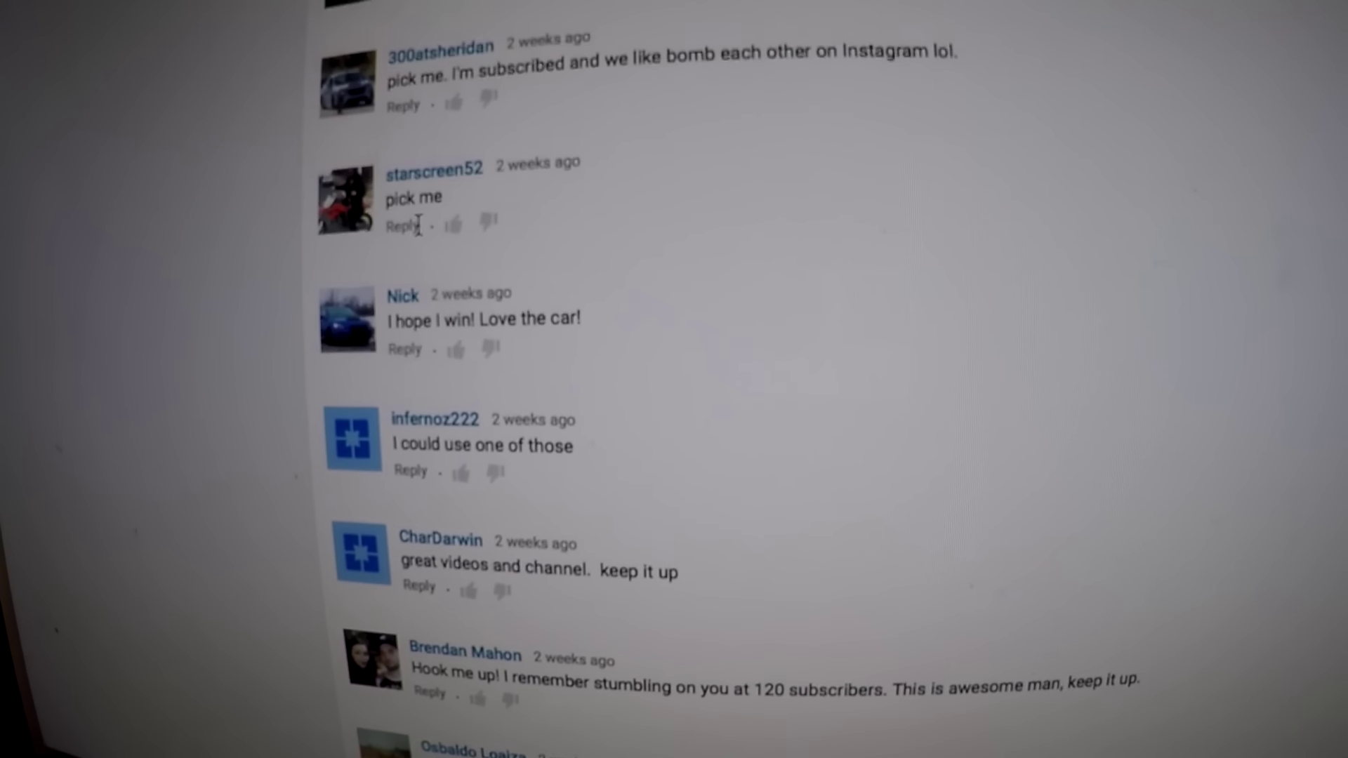
scroll(410, 219, "up", 1)
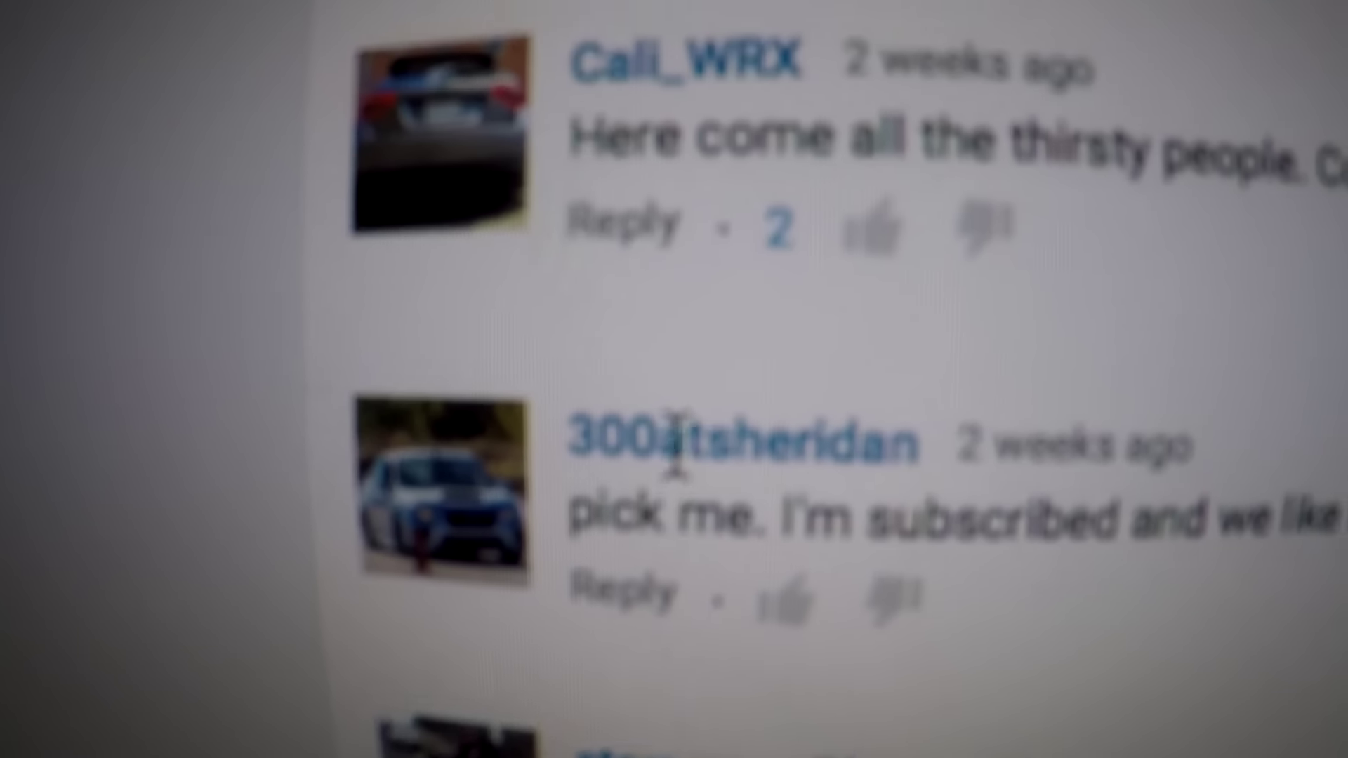